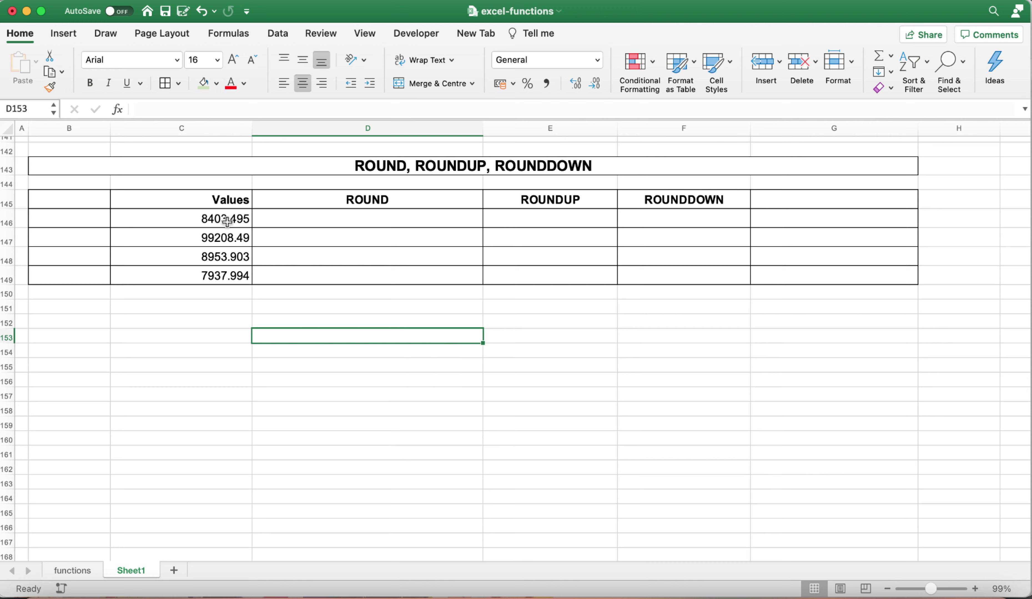
Enter the test value 8403.495 in D154 and reselect that cell.
drag(228, 223, 228, 274)
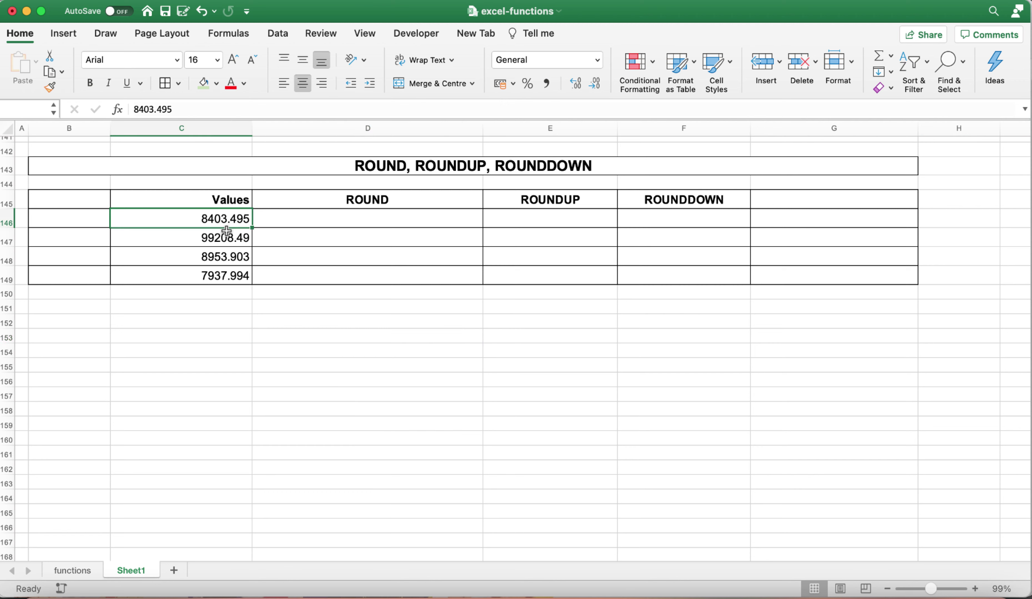
click(343, 324)
click(378, 345)
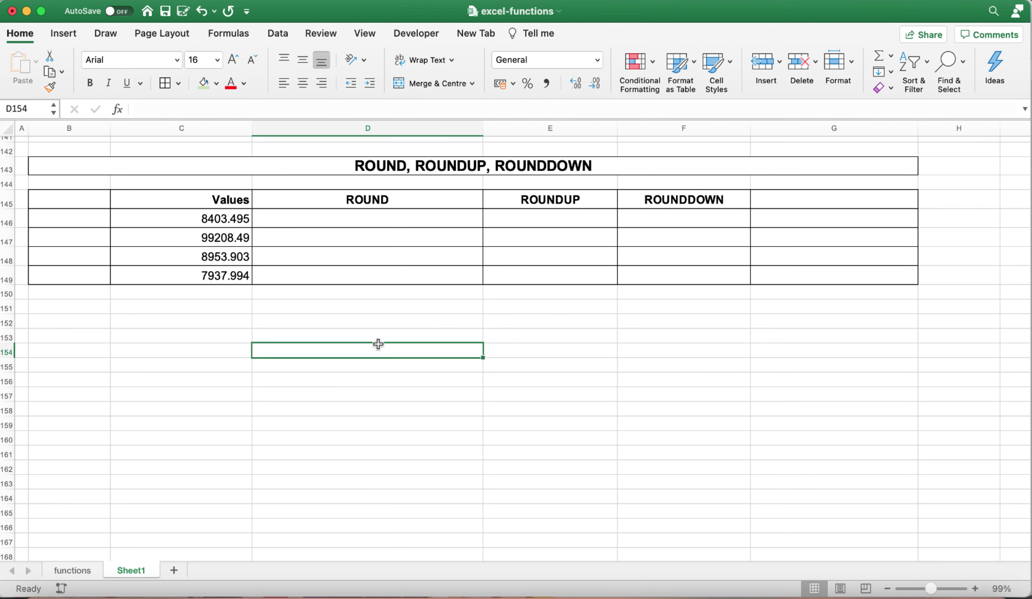
text(8403)
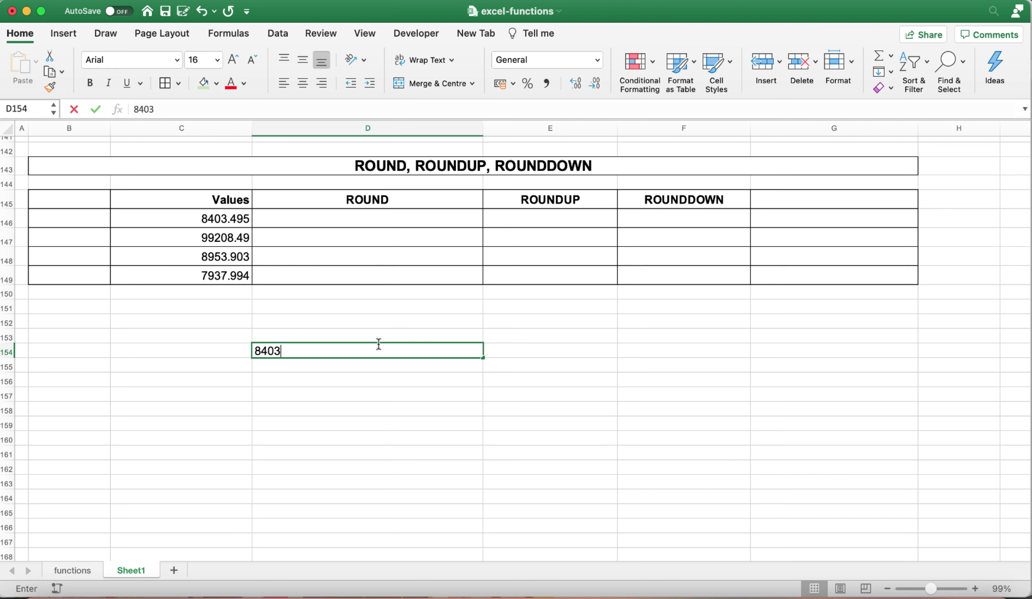
text(.495)
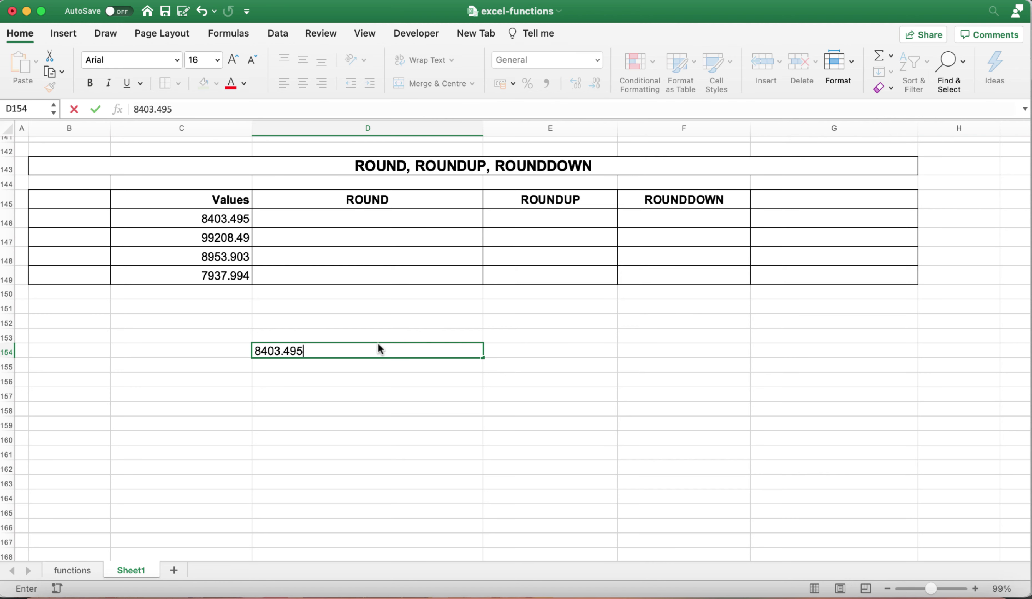
key(Return)
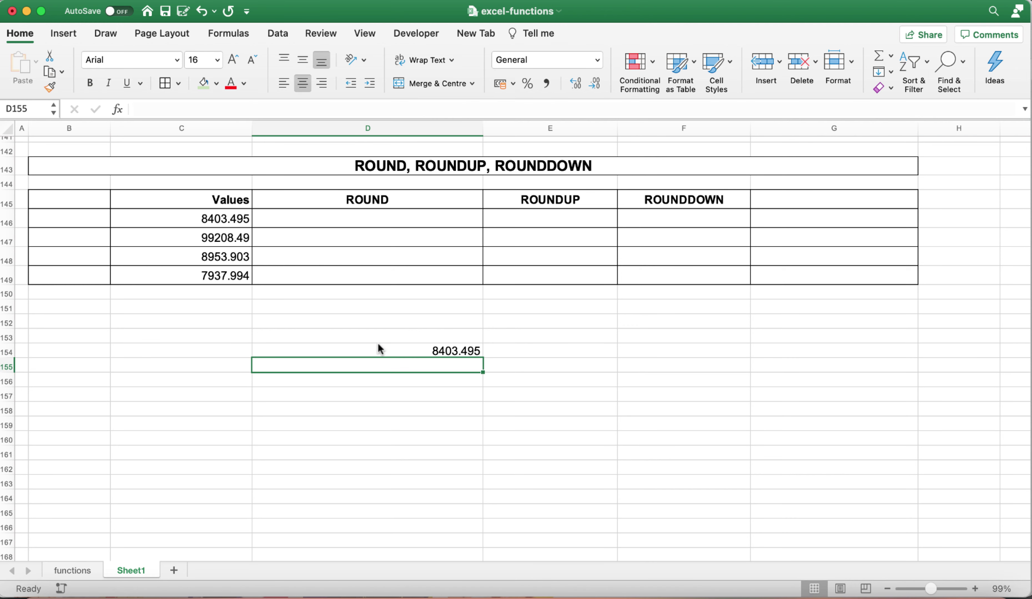
click(453, 352)
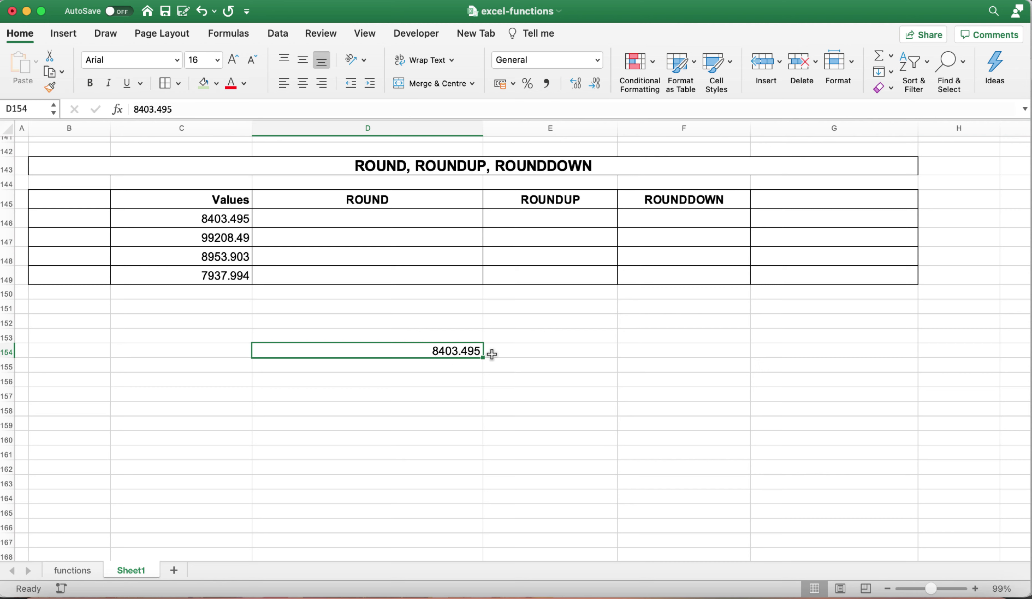
Decrease D154's decimals three times so it displays 8403.
click(595, 83)
click(595, 84)
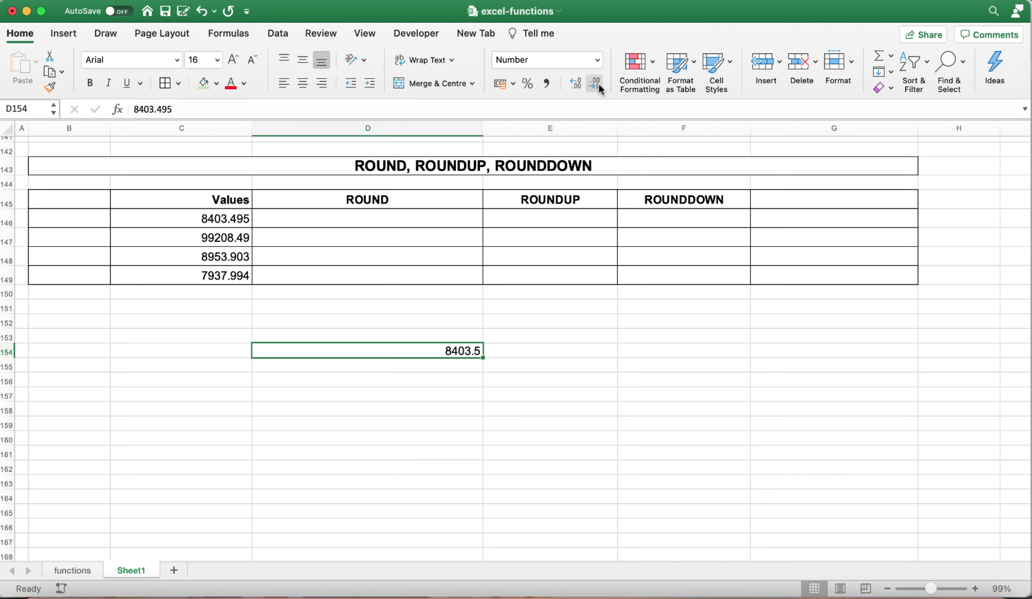
click(600, 88)
Confirm in the formula bar that D154 still stores 8403.495.
click(463, 381)
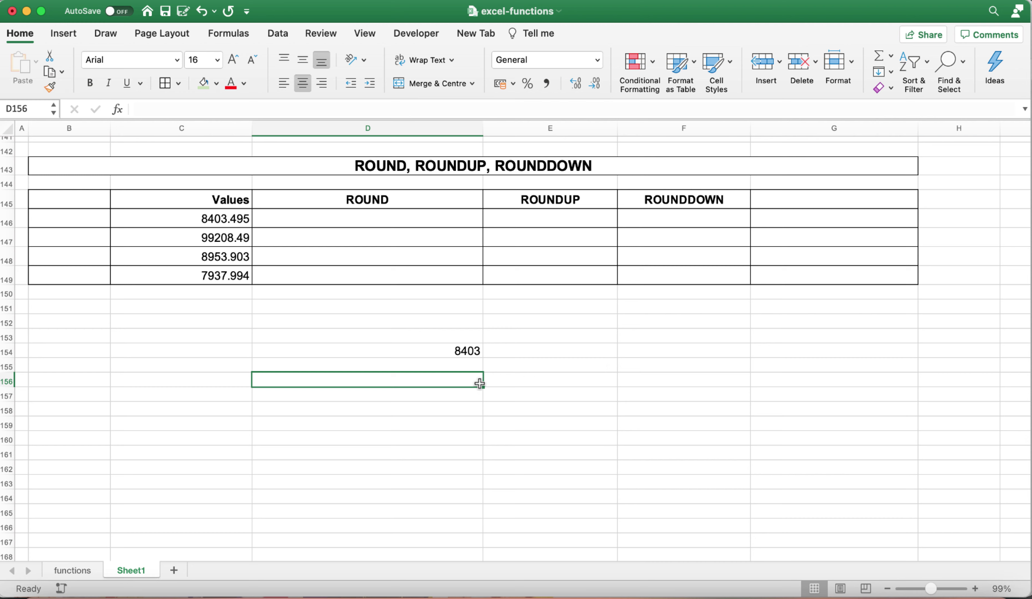
click(463, 351)
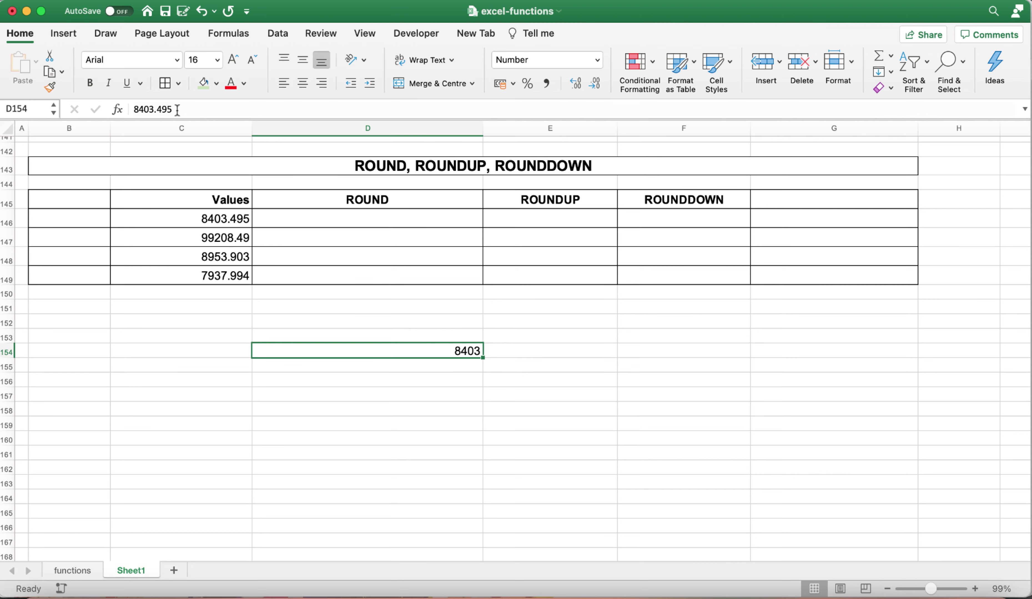
drag(173, 109, 131, 108)
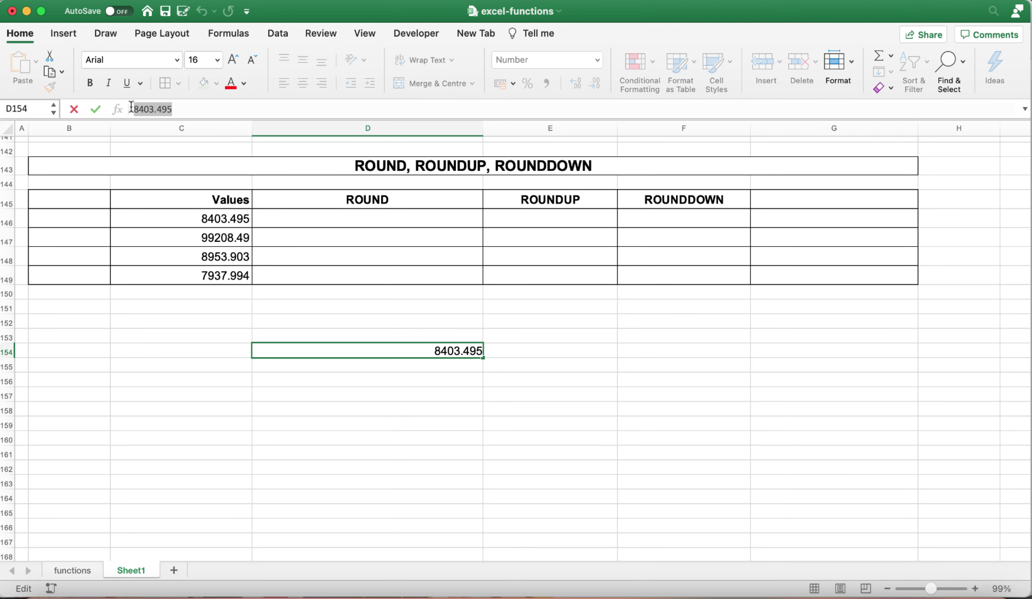
click(232, 219)
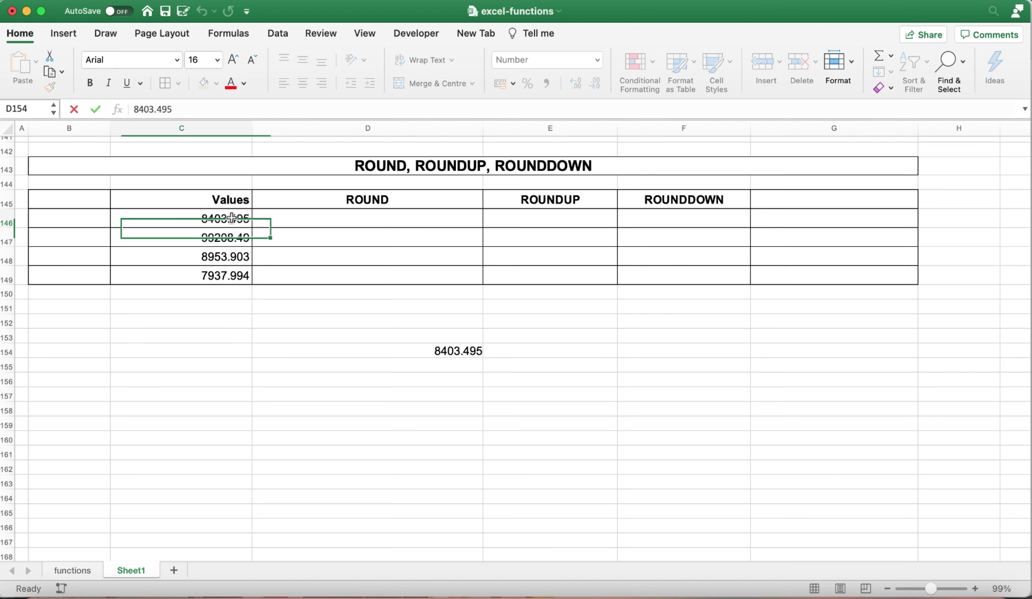
Enter =D154*10 in E154, giving 84034.95.
click(416, 354)
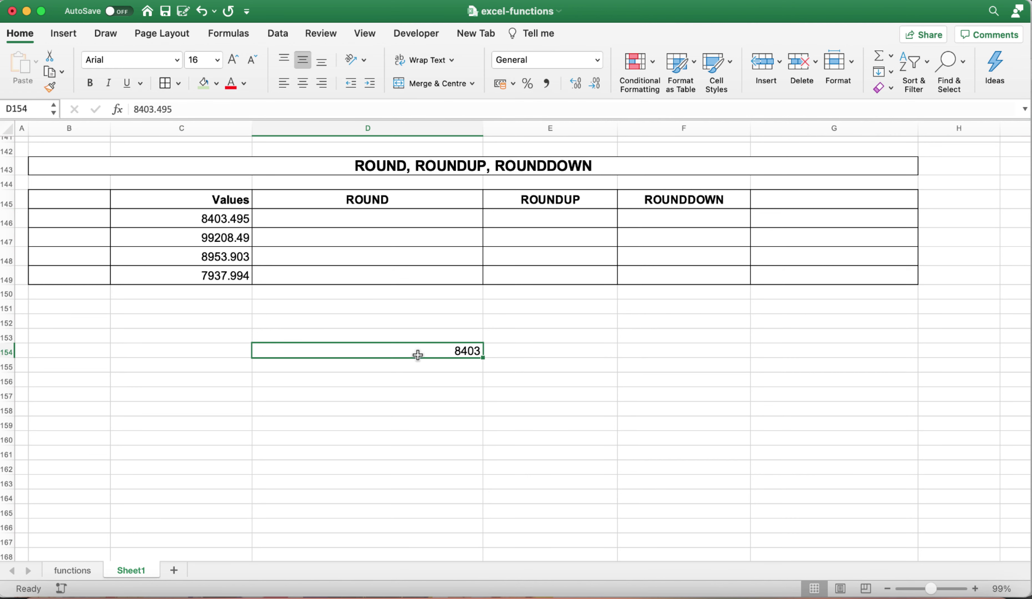
click(545, 360)
text(=)
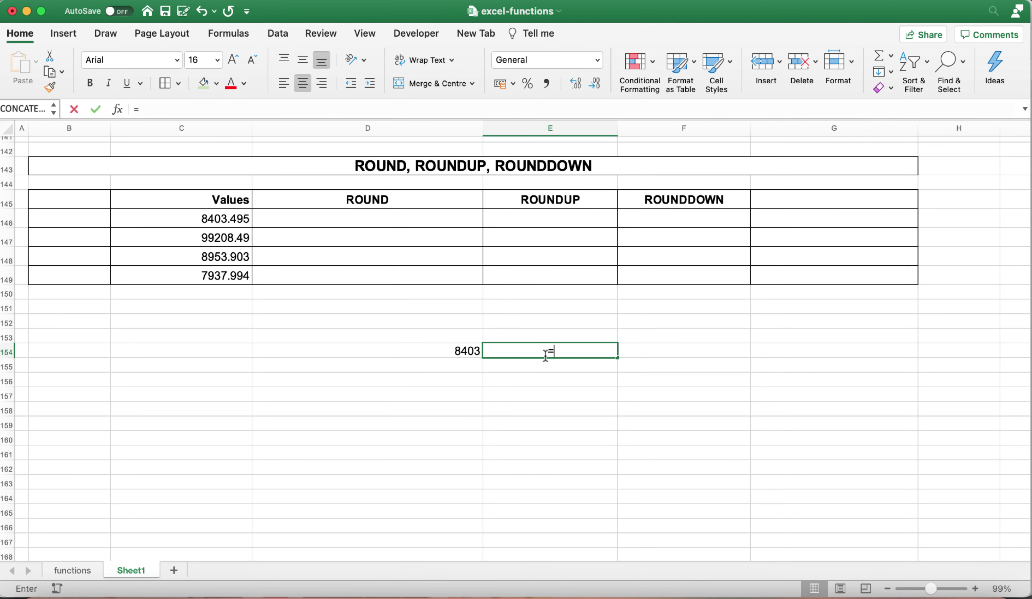
key(Left)
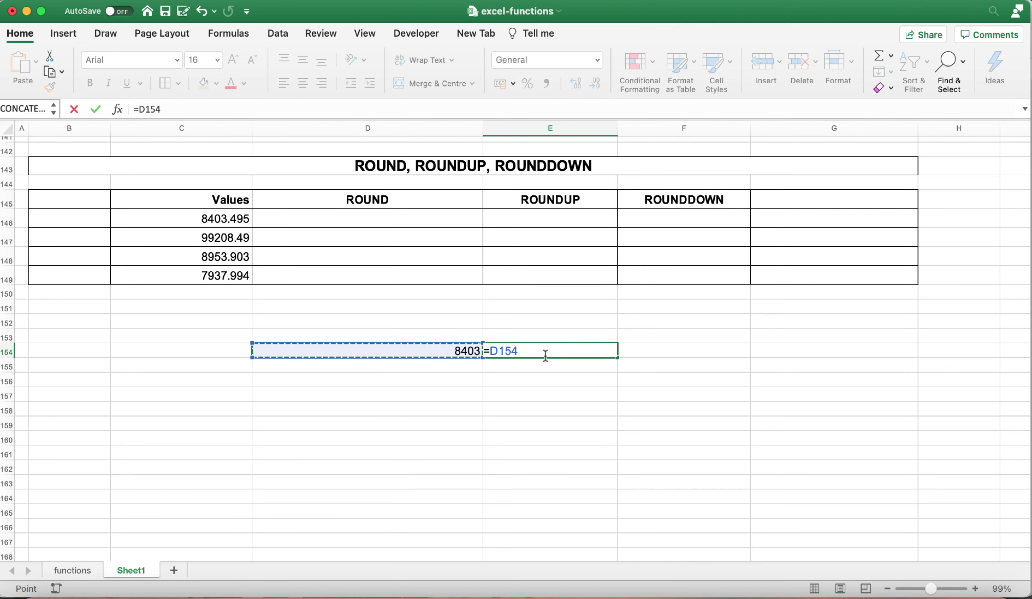
text(*10)
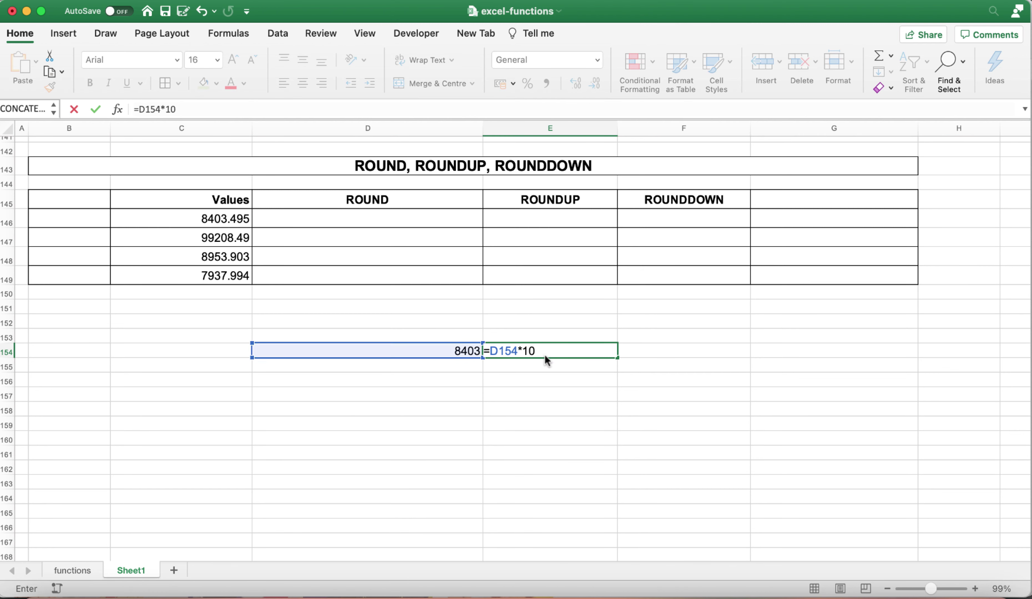
key(Return)
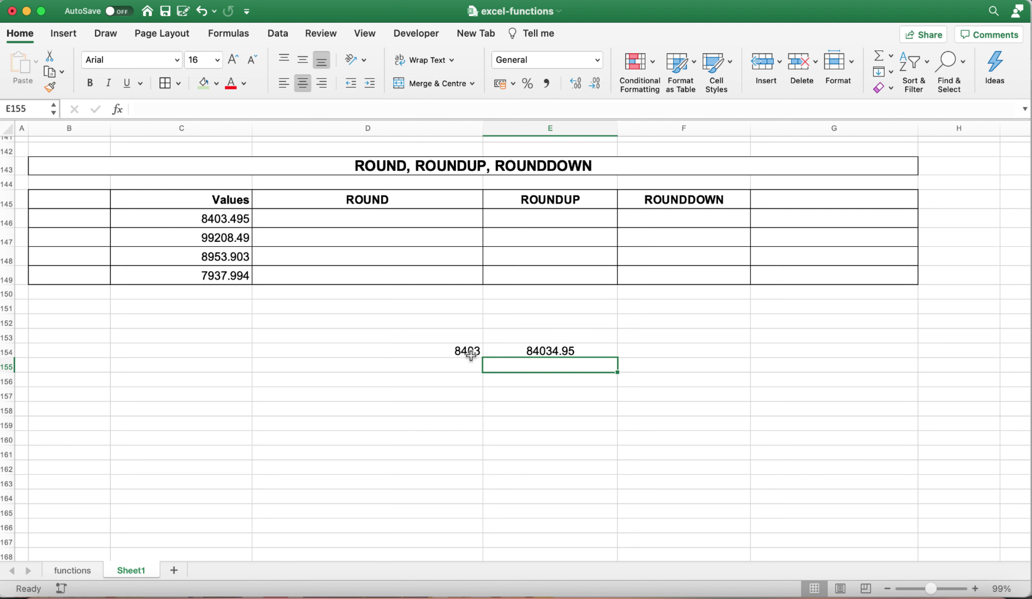
Enter =8403*10 in D156, giving 84030 for comparison.
click(466, 379)
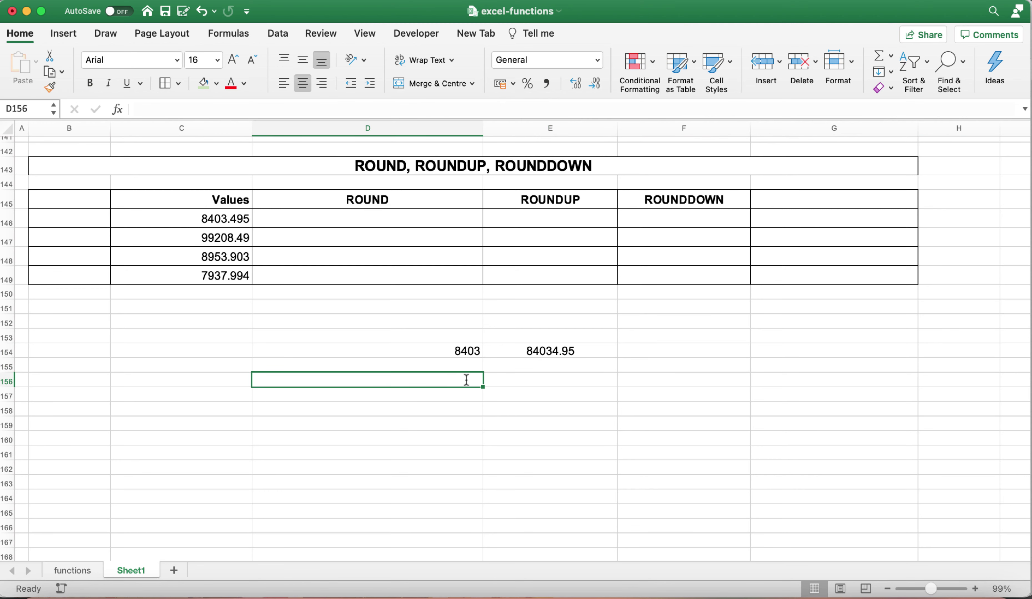
text(=8430)
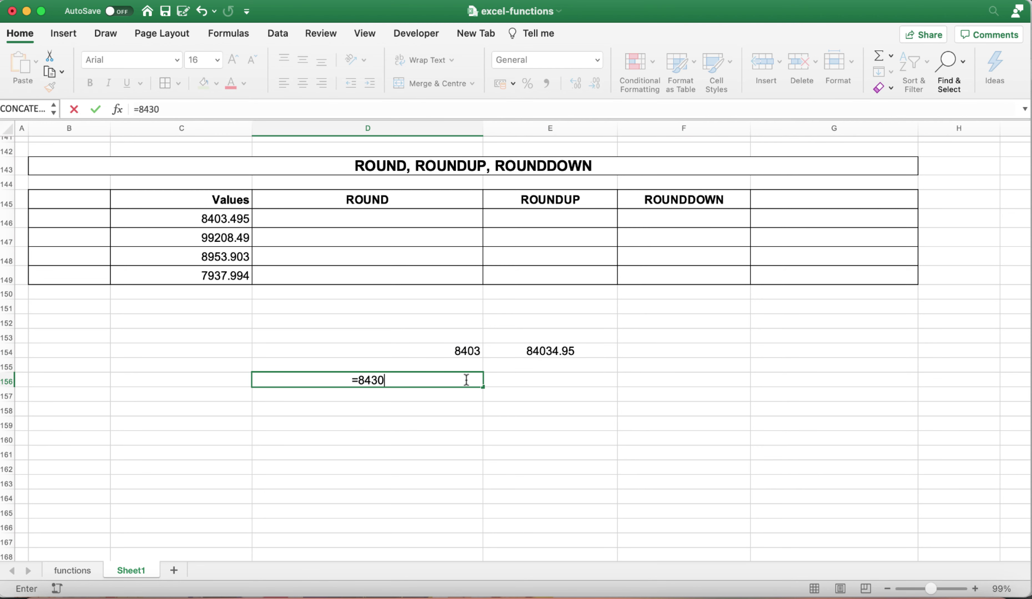
key(BackSpace)
key(BackSpace)
text(03)
text(*10)
key(Return)
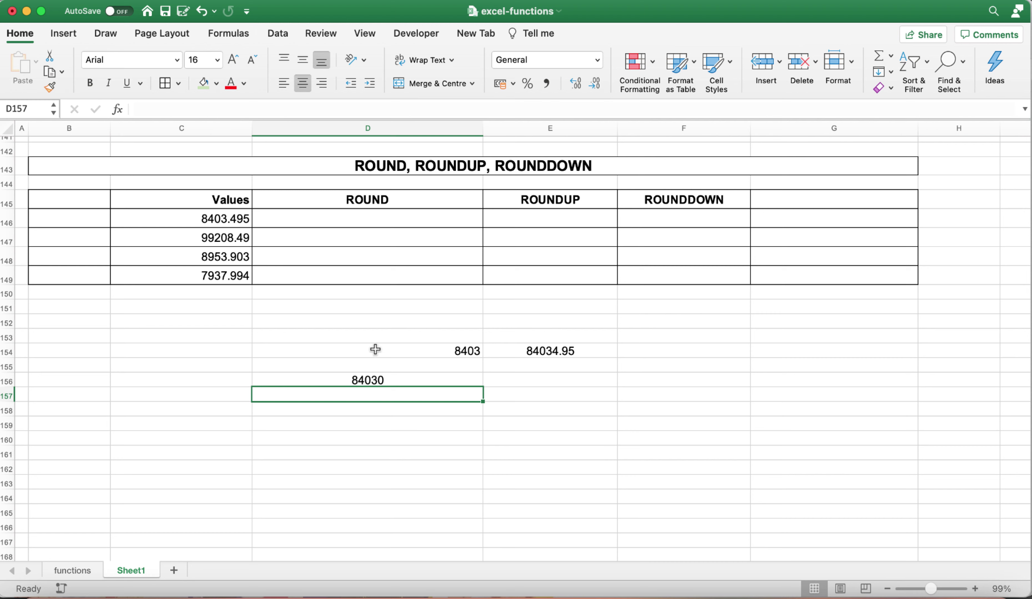
mouse_move(373, 350)
mouse_down()
mouse_move(523, 383)
mouse_move(546, 406)
mouse_up()
key(BackSpace)
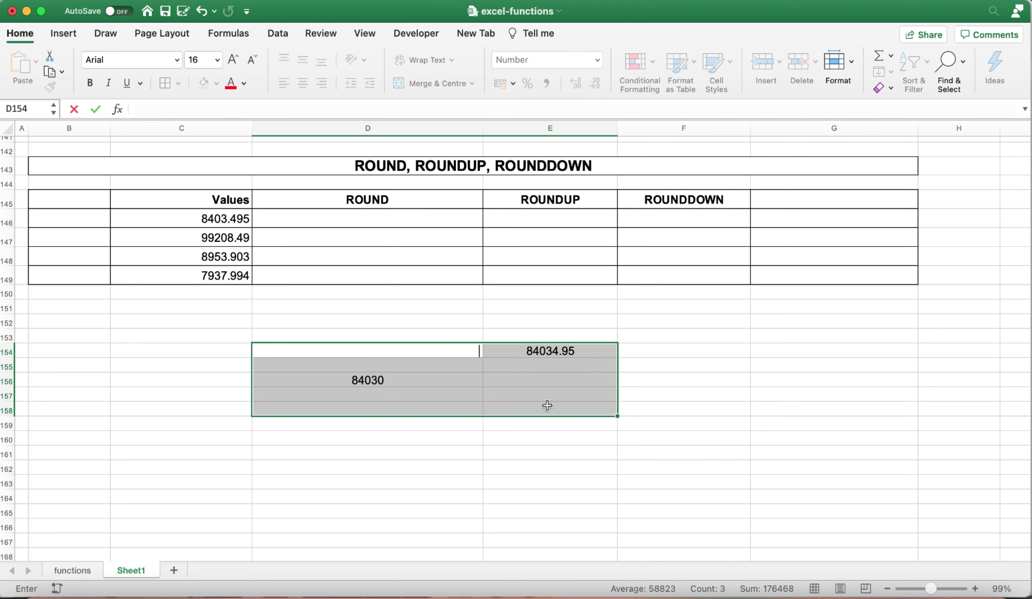
click(413, 469)
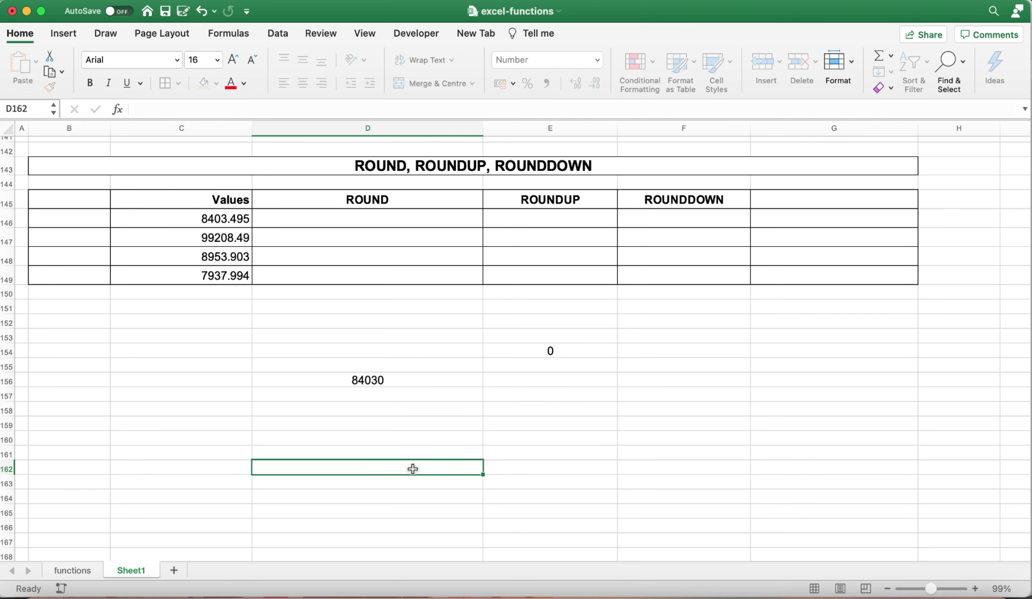
key(ctrl+z)
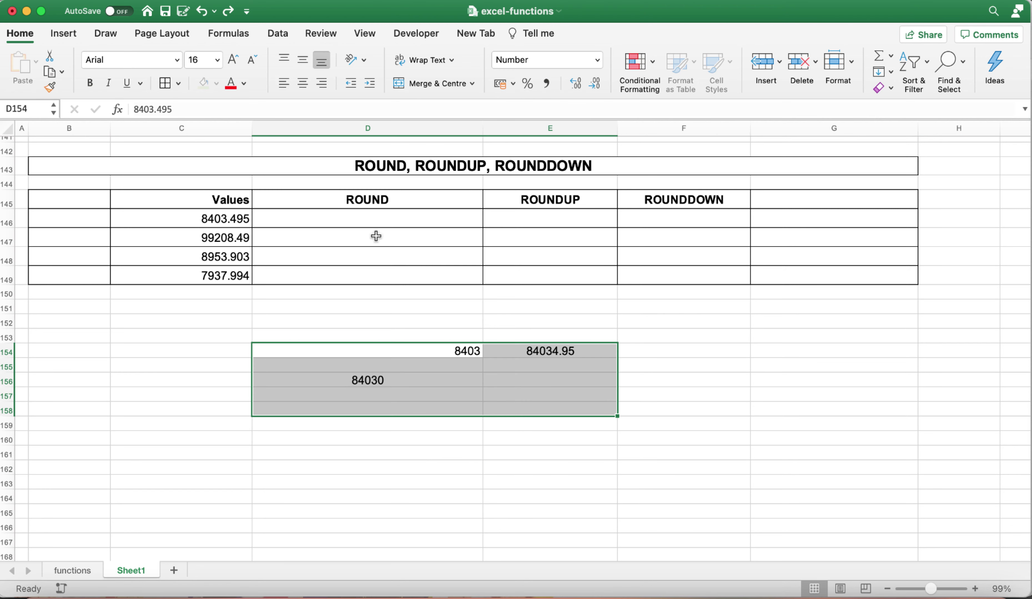
key(ctrl+z)
click(378, 219)
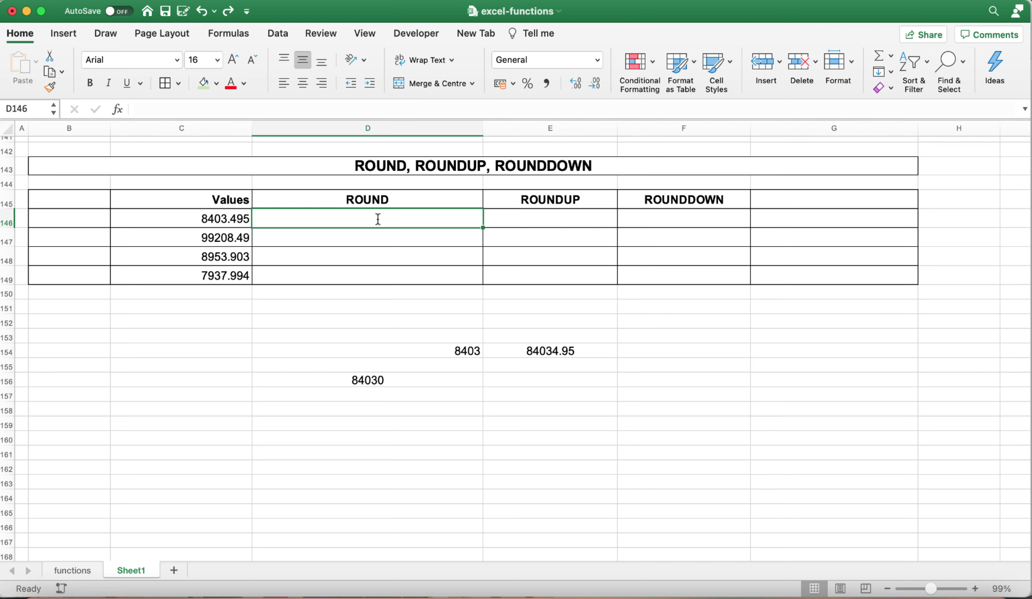
Enter =ROUND(C146,0) in D146 to round the first value to 8403.
text(=R)
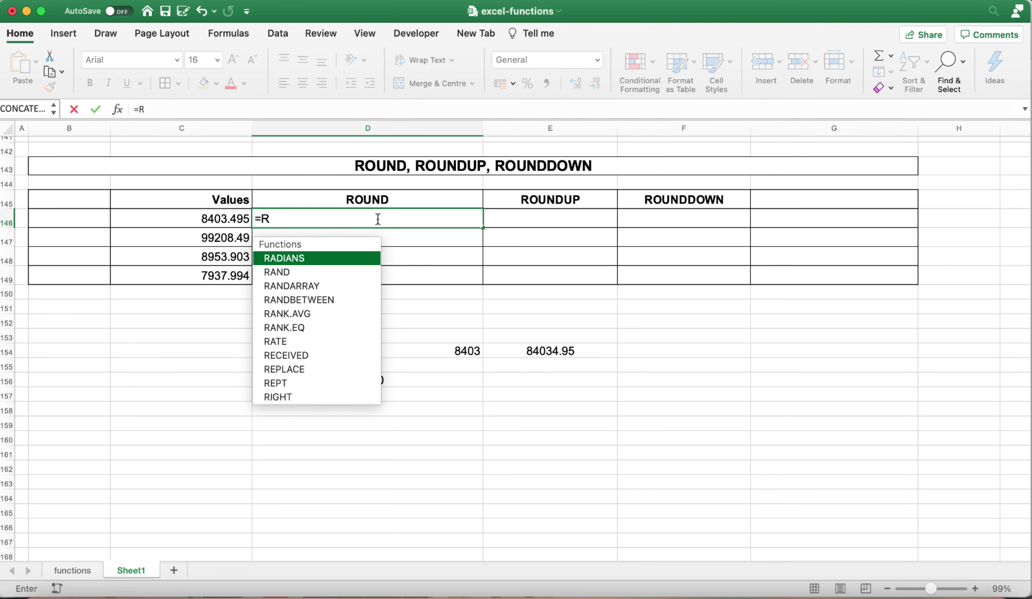
text(OUND()
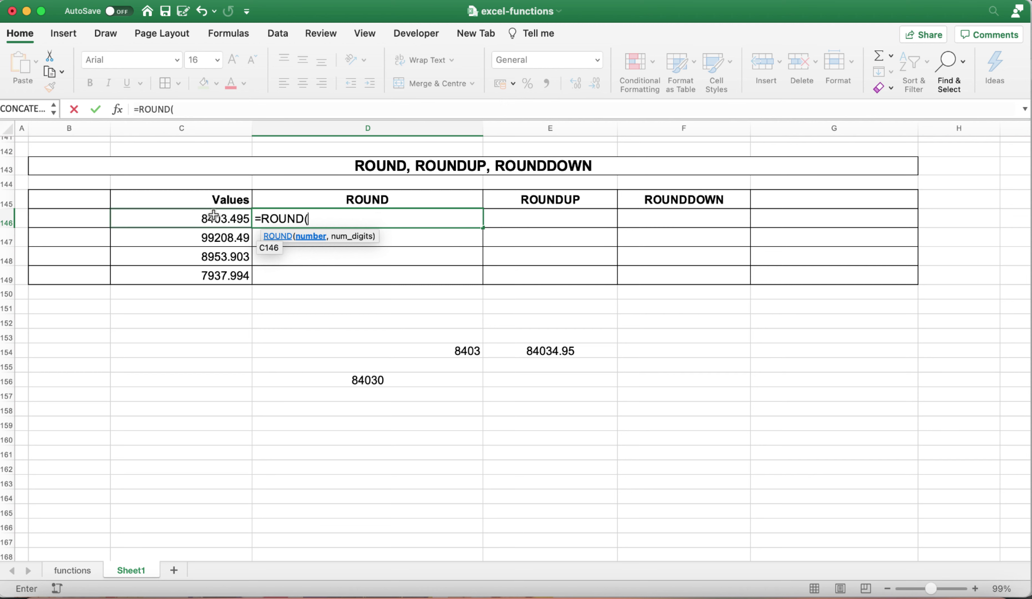
click(212, 214)
text(,)
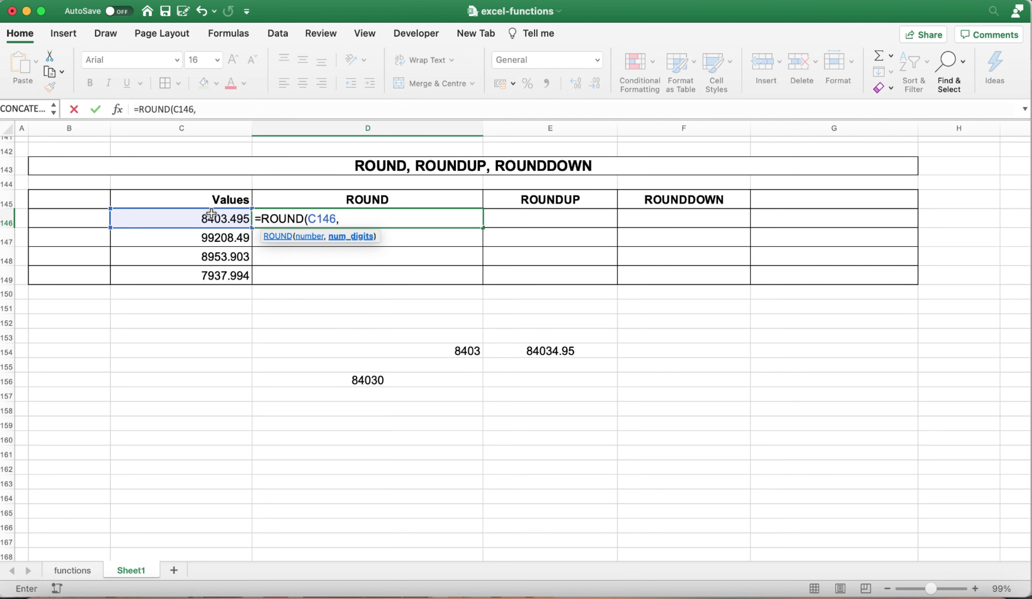
text(0)
text())
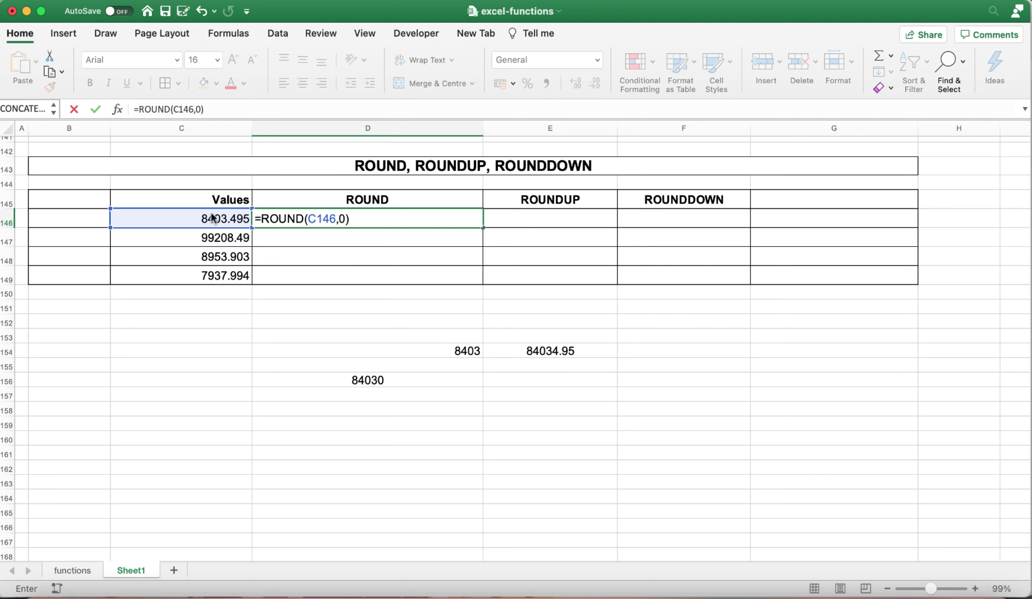
key(Return)
Fill the ROUND formula down to D149, giving 99208, 8954 and 7938.
drag(362, 229, 483, 233)
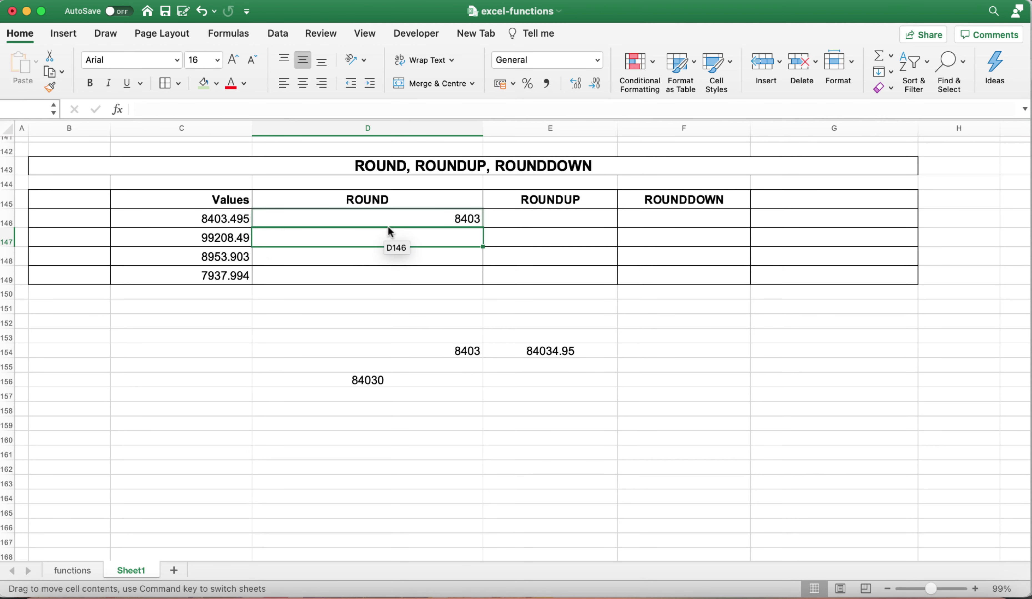
click(497, 248)
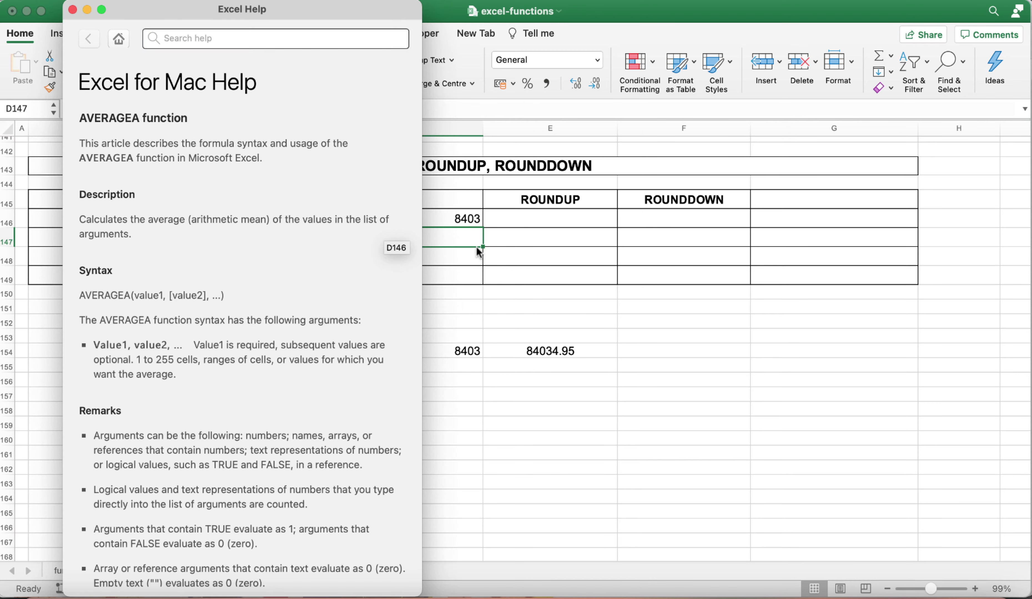
click(72, 9)
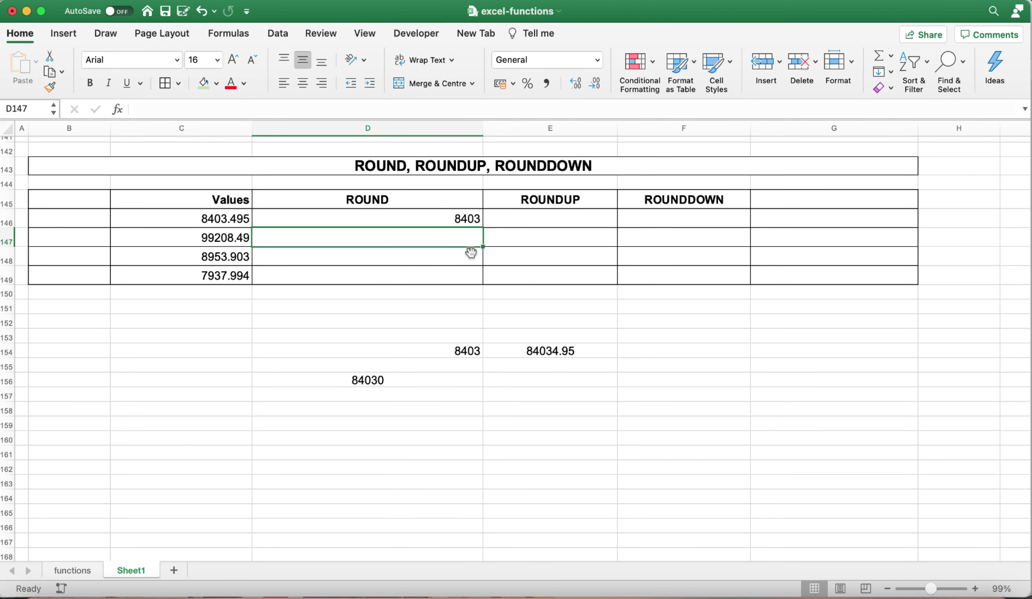
click(474, 220)
drag(482, 228, 482, 278)
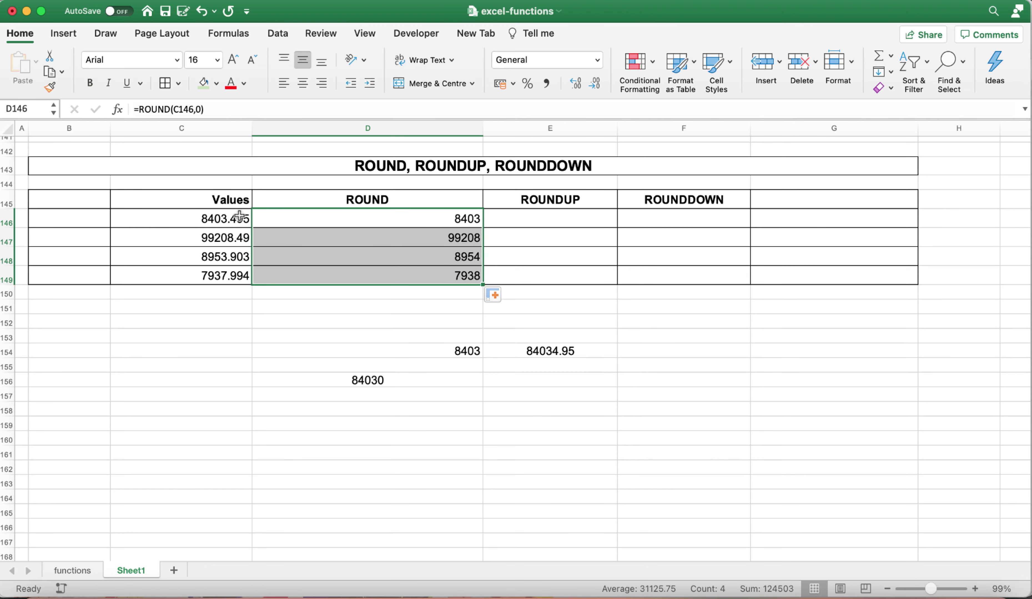
drag(239, 216, 238, 273)
Enter =ROUNDUP(C146,0) in E146 to round the first value up to 8404.
click(561, 215)
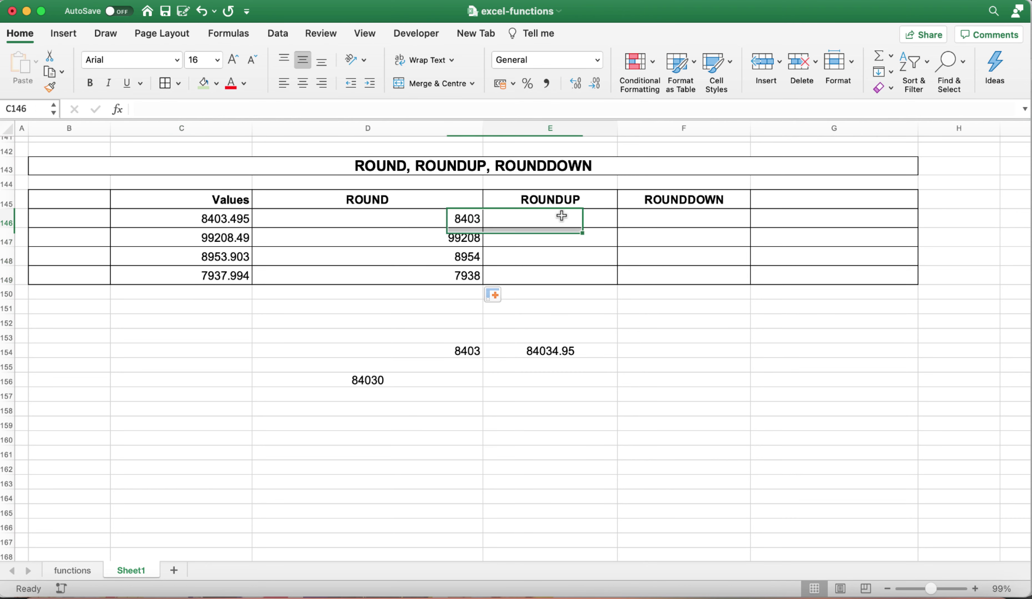
text(=ROU)
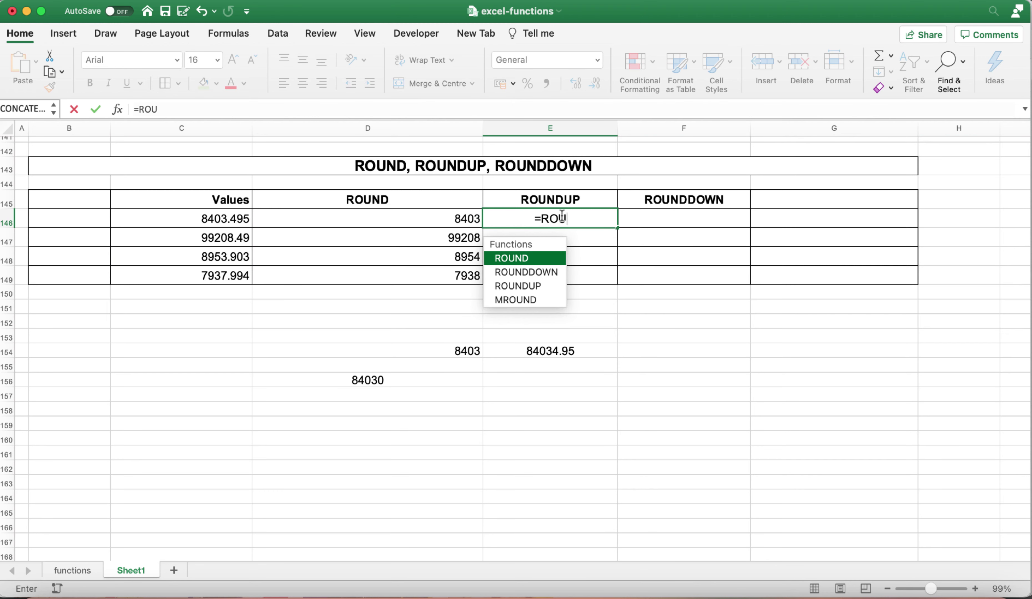
text(NDUP()
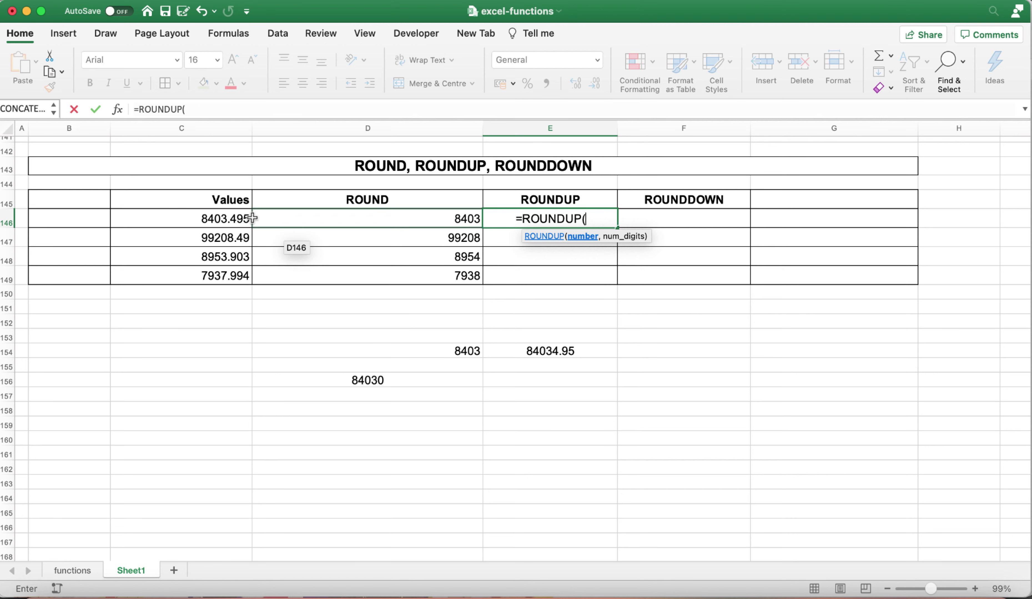
click(243, 218)
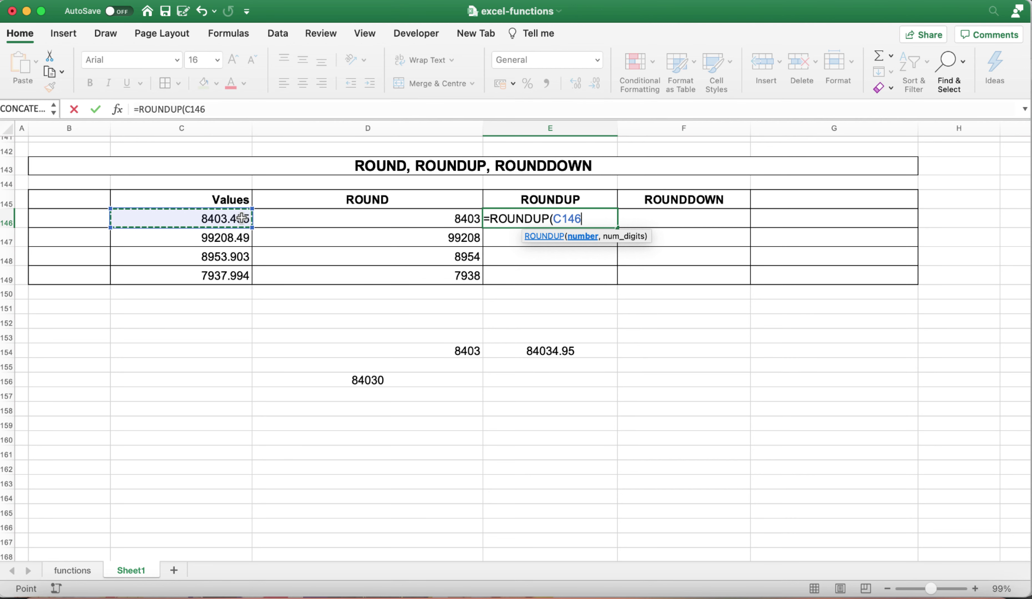
text(,0))
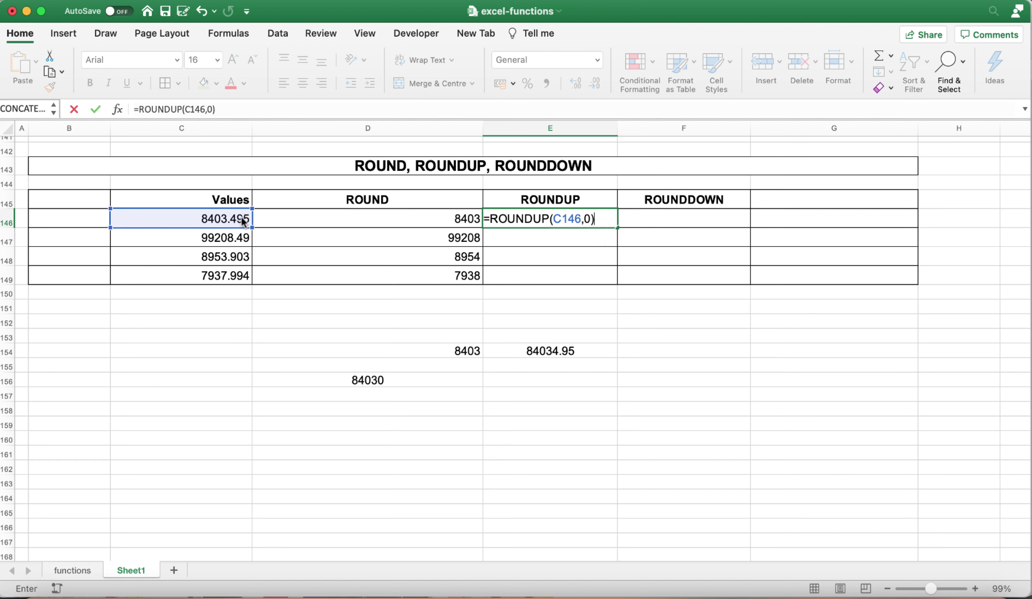
key(Return)
Fill the ROUNDUP formula down to E149, giving 99209, 8954 and 7938.
click(606, 215)
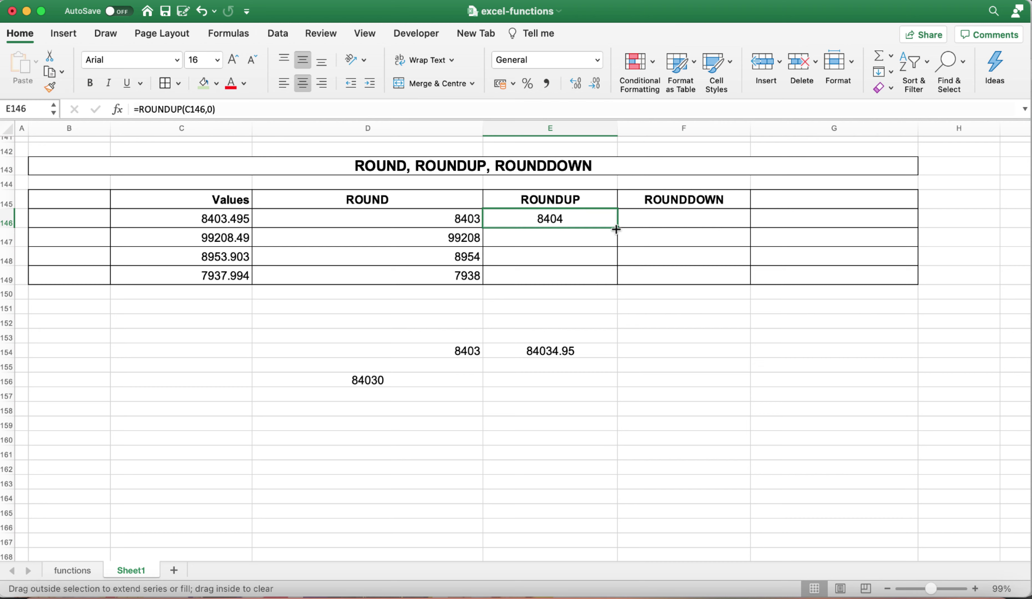
drag(616, 226, 614, 284)
click(688, 251)
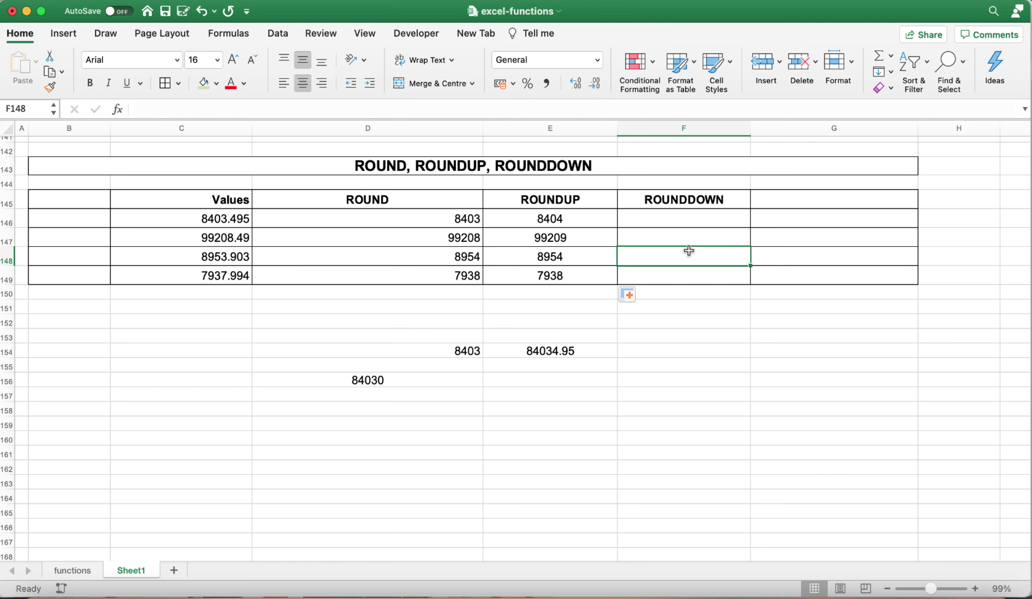
Enter =ROUNDDOWN(C146,0) in F146 to round the first value down to 8403.
click(685, 213)
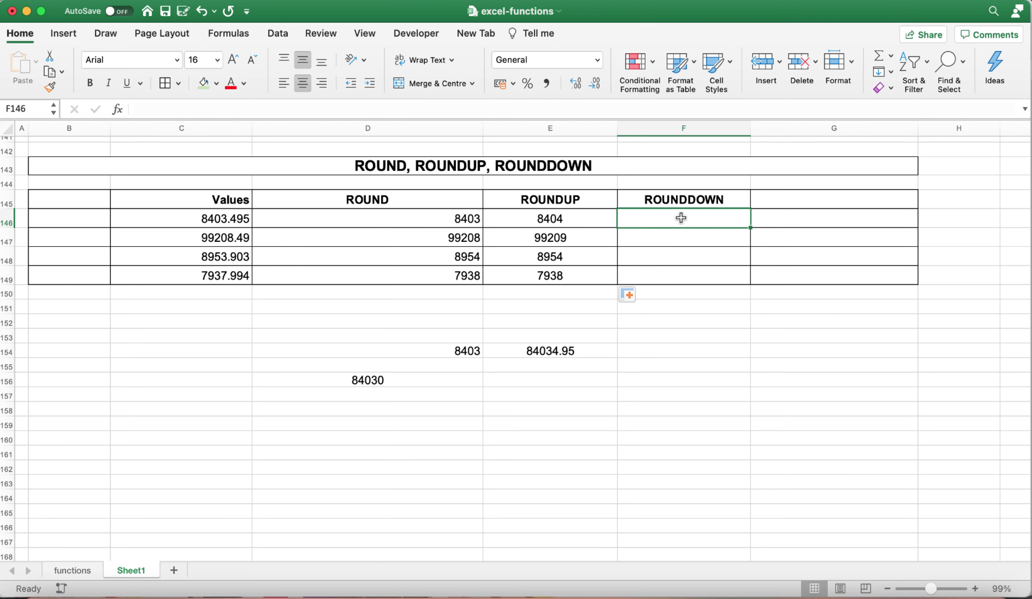
text(=ROUND)
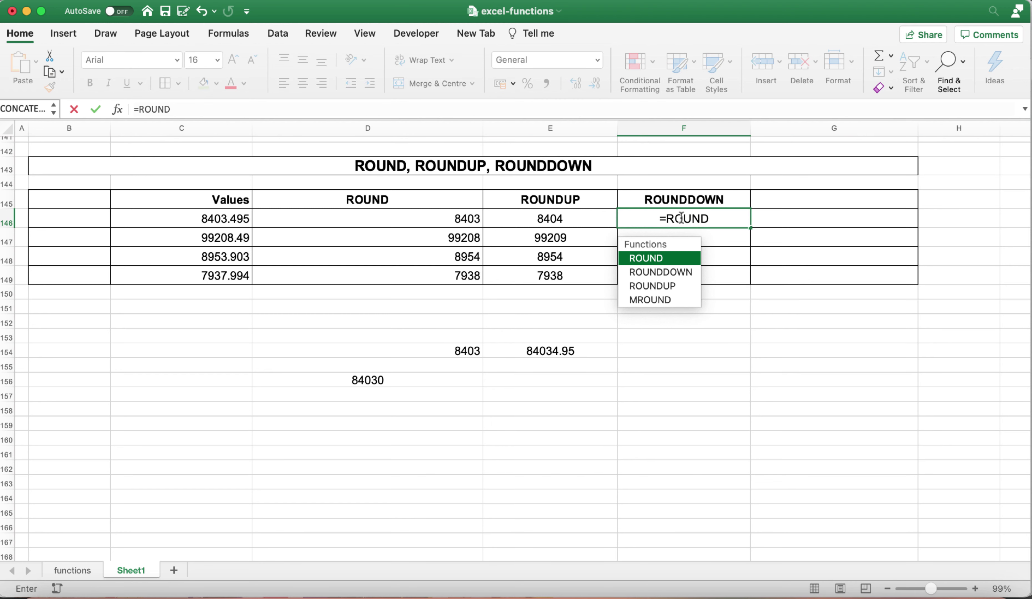
text(DOWN()
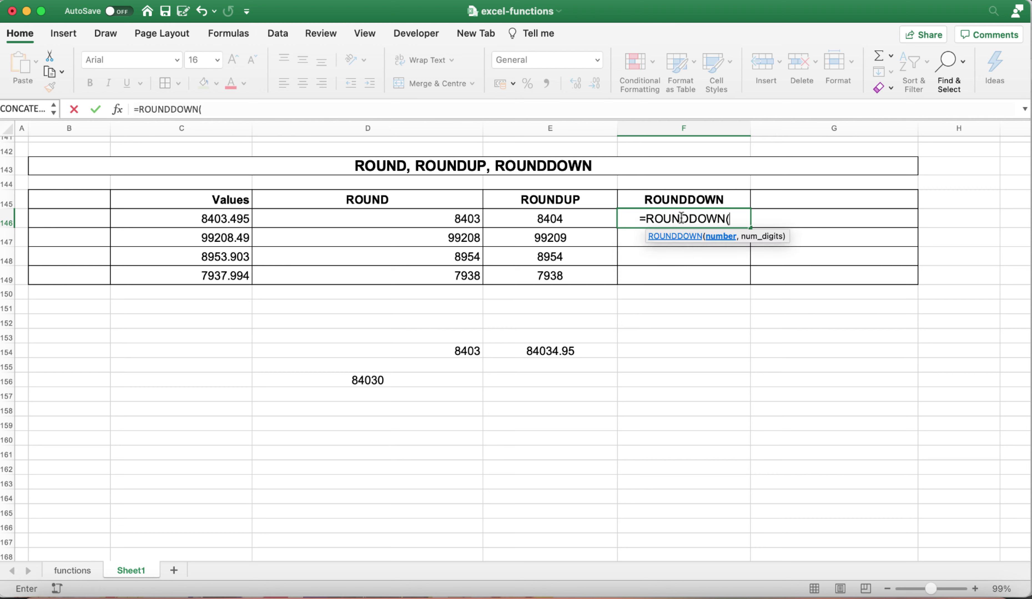
click(215, 223)
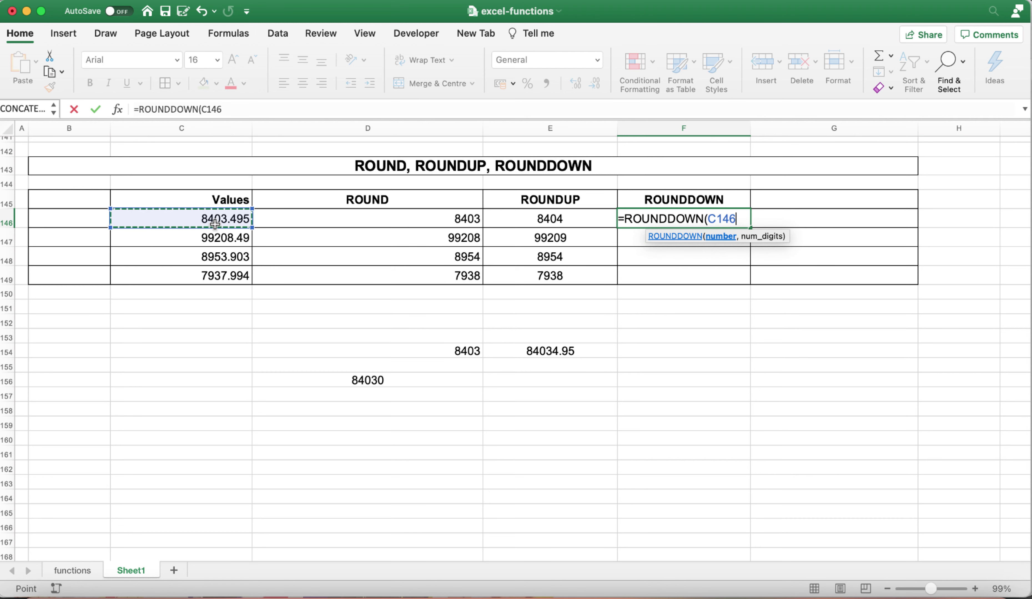
text(,))
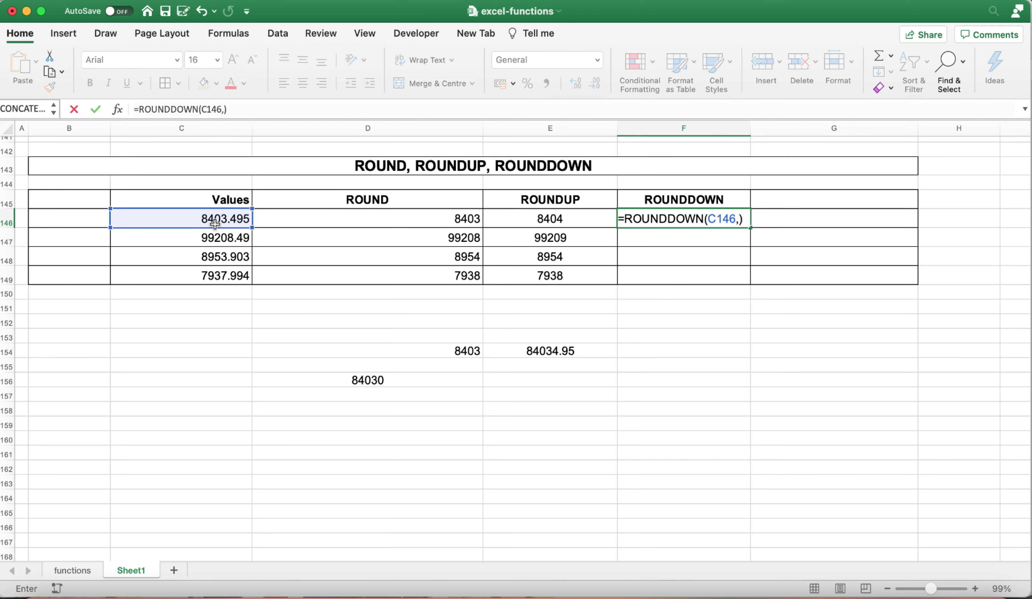
key(BackSpace)
text(o)
key(BackSpace)
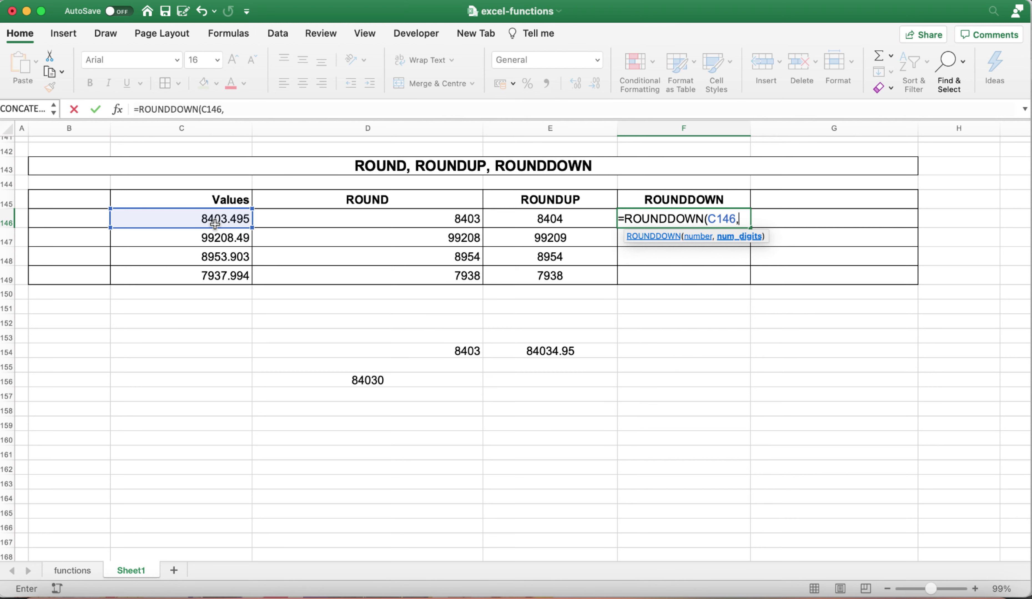
text(0))
key(Return)
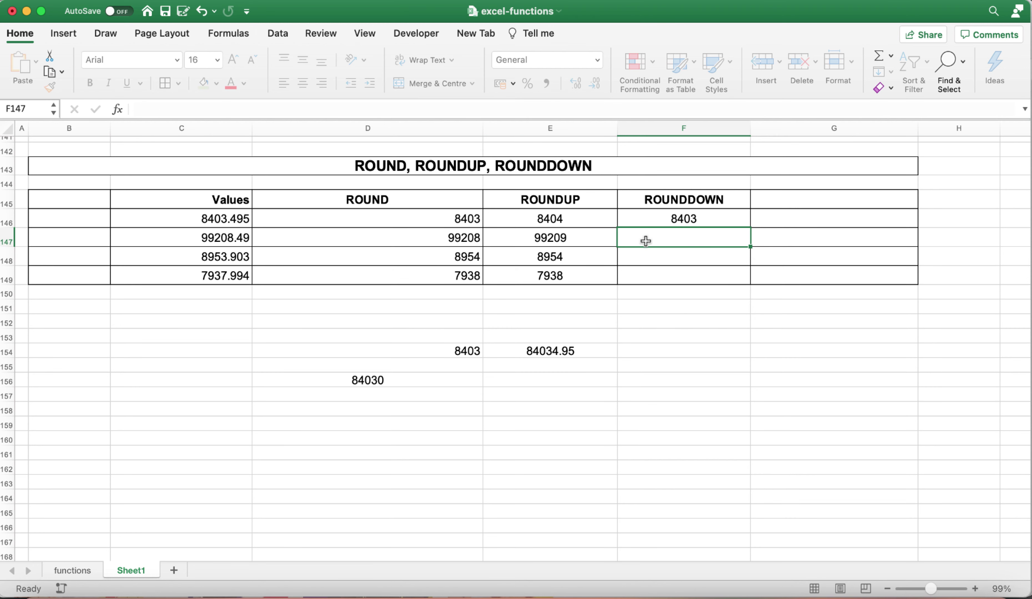
Fill the ROUNDDOWN formula down to F149 and check rows 148–149 show 8953 and 7937.
click(675, 214)
drag(748, 237, 745, 277)
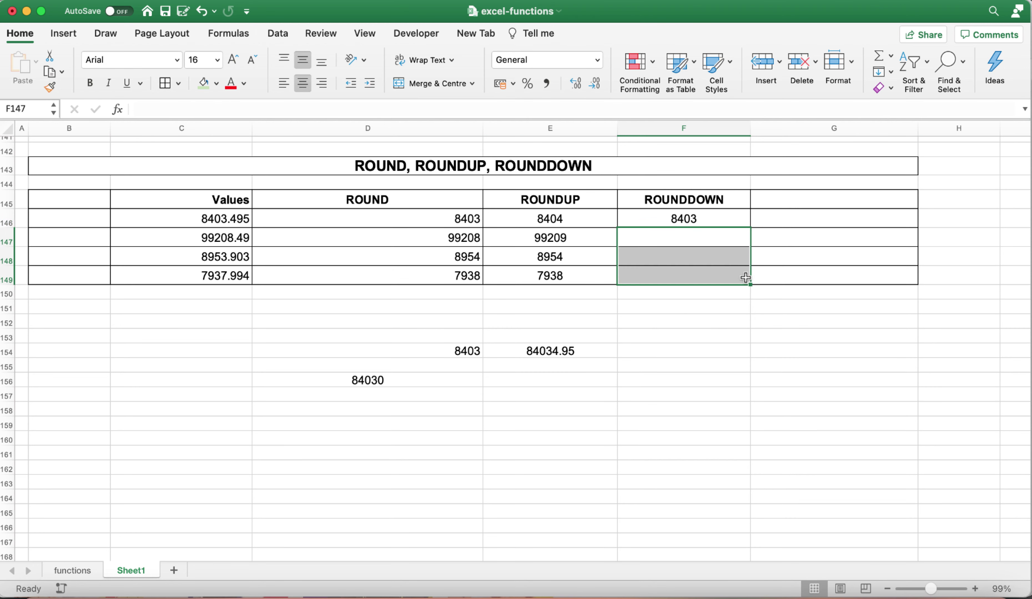
click(732, 223)
drag(749, 227, 746, 278)
click(673, 250)
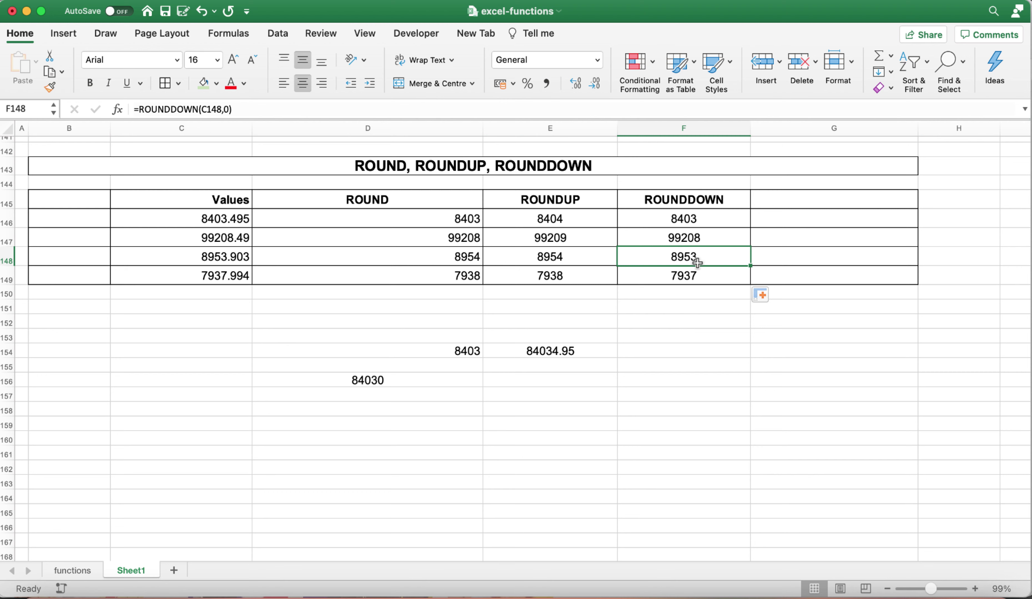
click(709, 276)
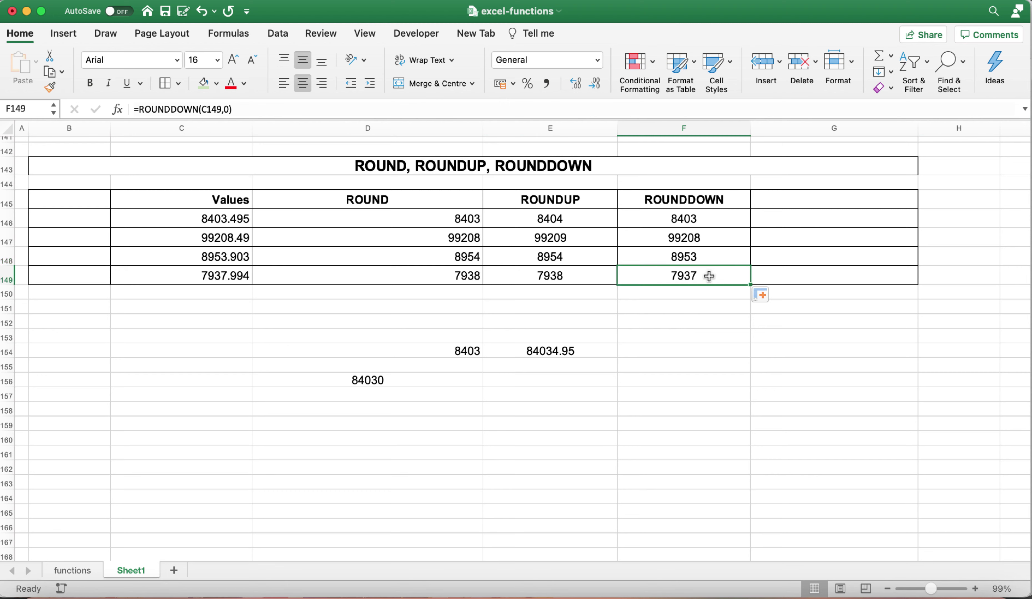